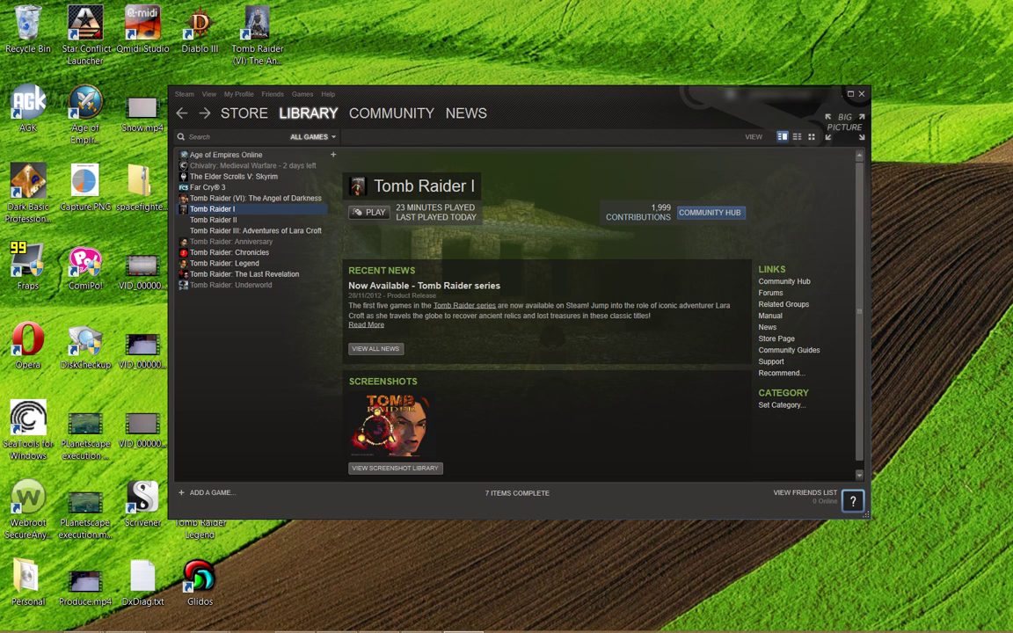
- Switch to File Explorer's Tomb Raider (I) folder, widened to show file sizes, and locate dosboxTR.conf and glide.ini
mouse_move(196, 630)
mouse_move(81, 620)
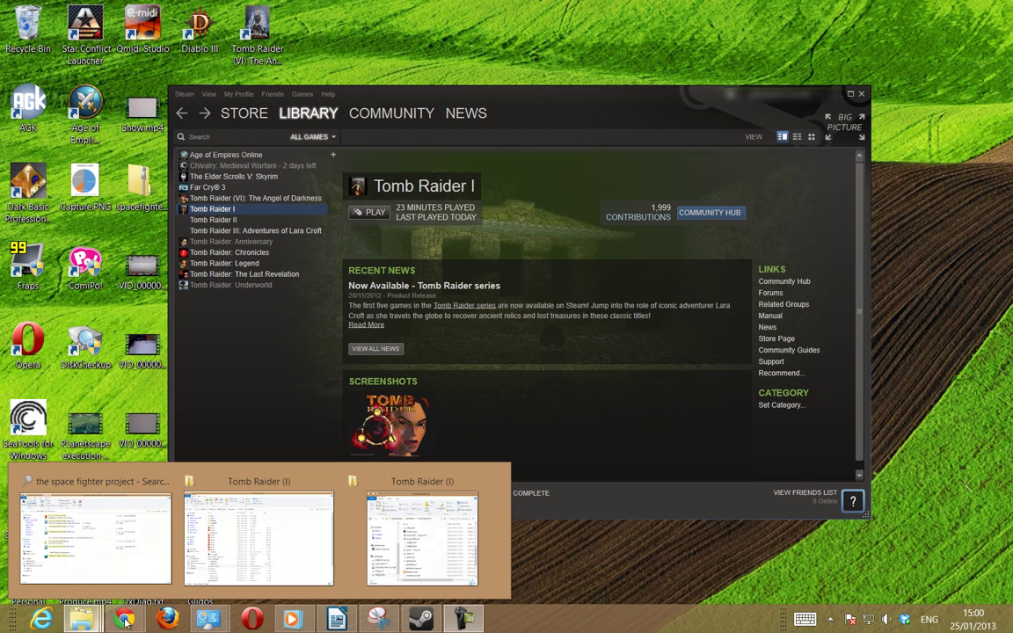
left_click(414, 570)
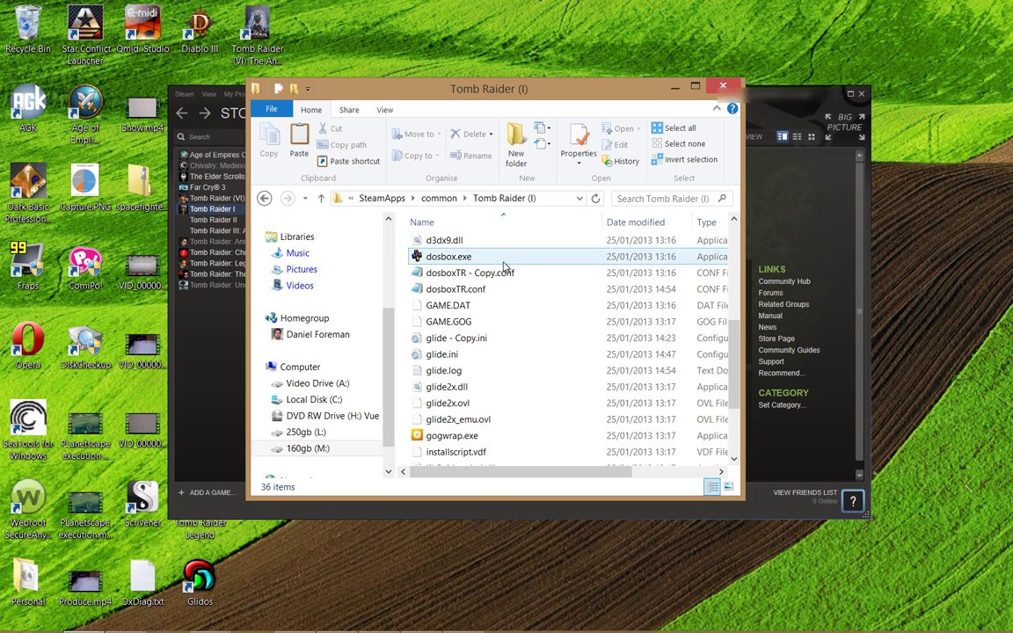
left_click_drag(745, 264, 908, 255)
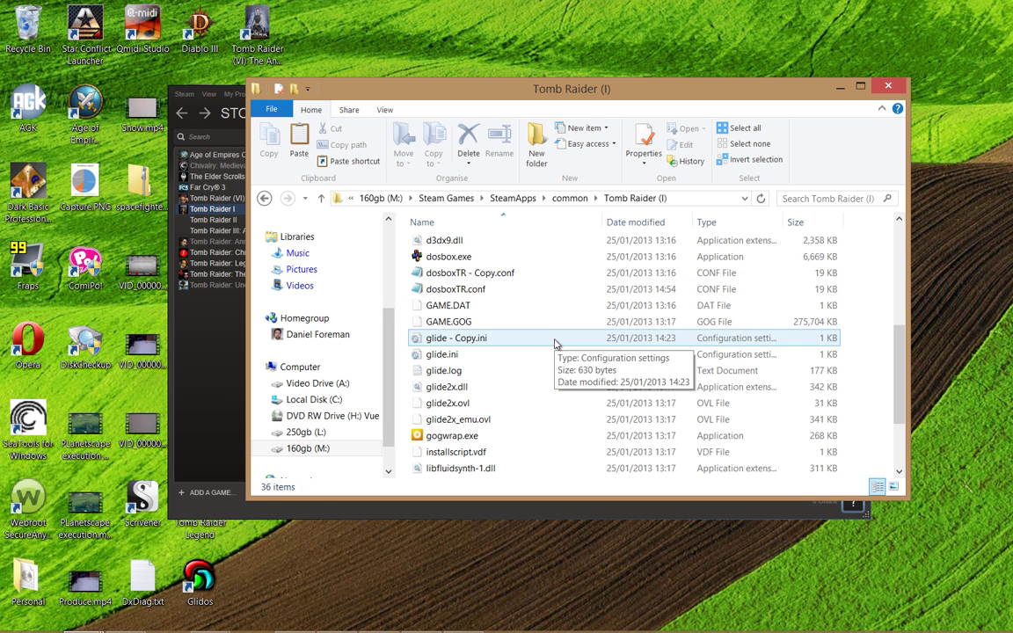
left_click(531, 295)
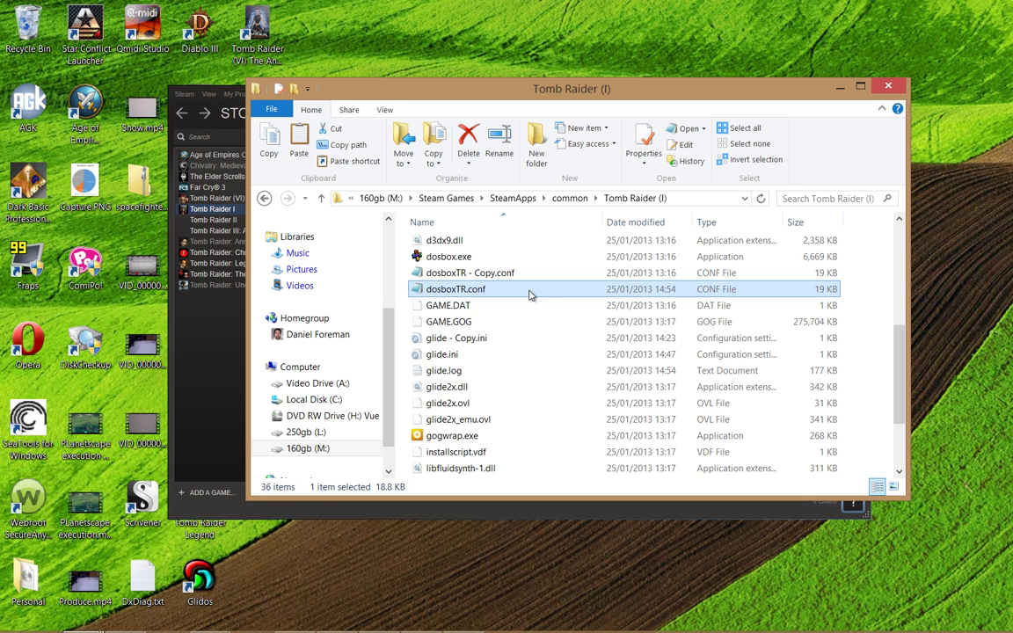
left_click(514, 357)
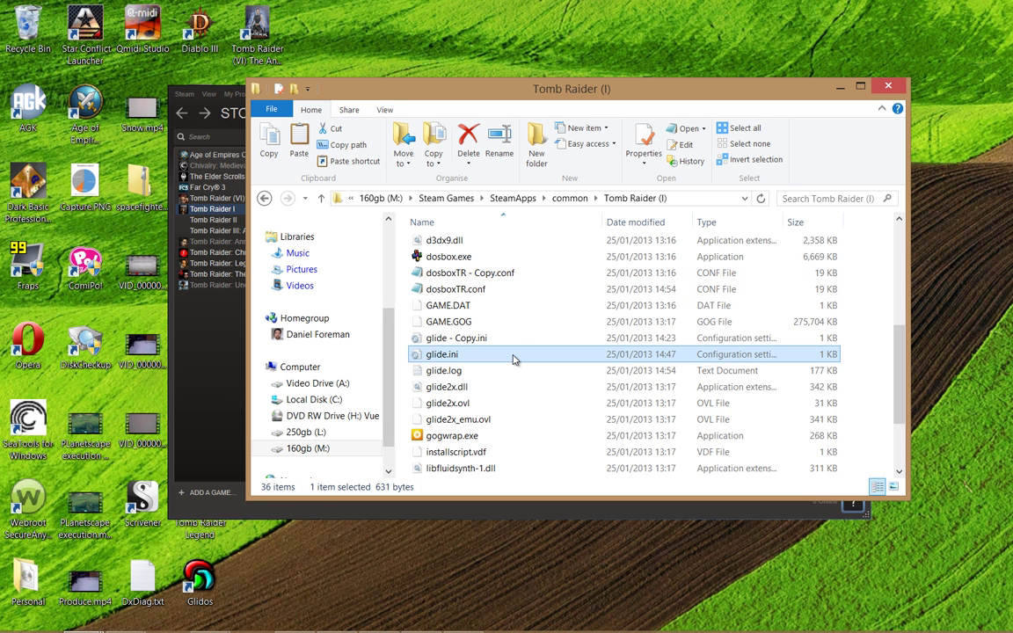
left_click(515, 290)
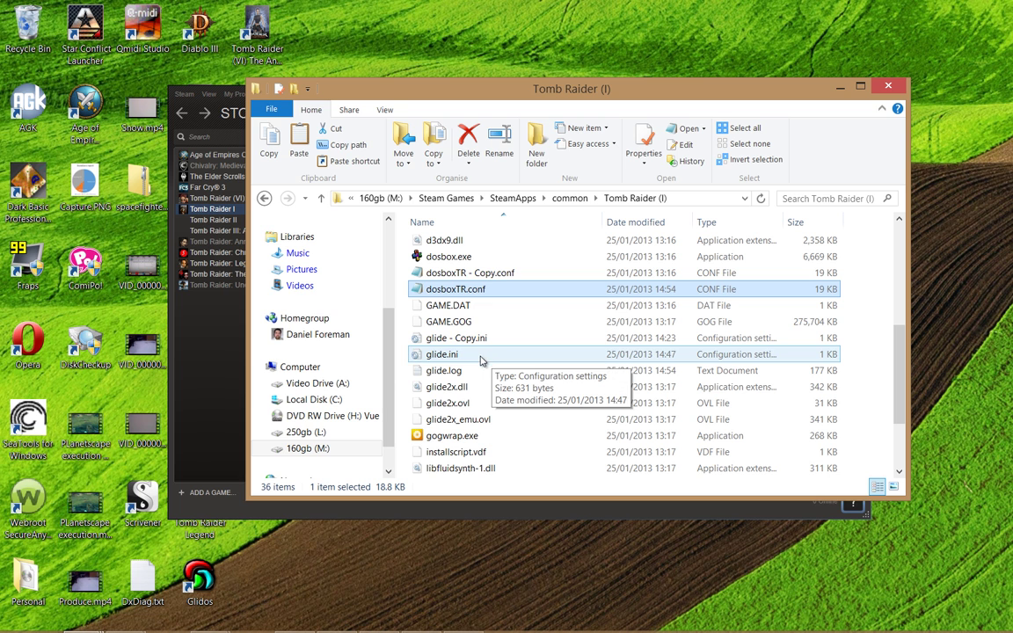
- Open dosboxTR - Copy.conf and dosboxTR.conf in Notepad and arrange the two windows side by side
double_click(496, 275)
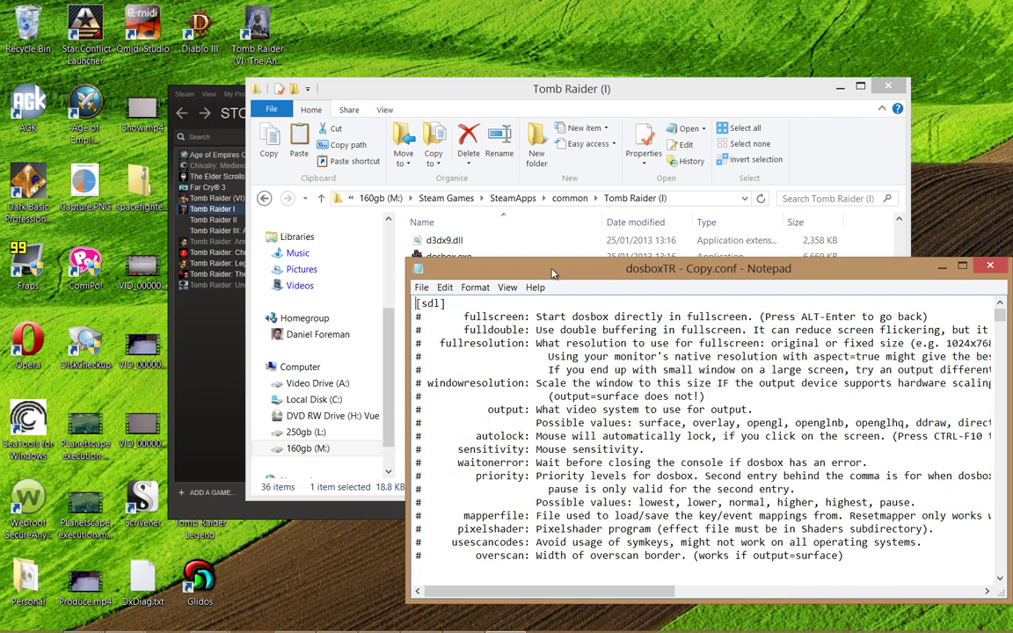
left_click_drag(425, 259, 621, 12)
double_click(466, 289)
left_click_drag(696, 209, 296, 23)
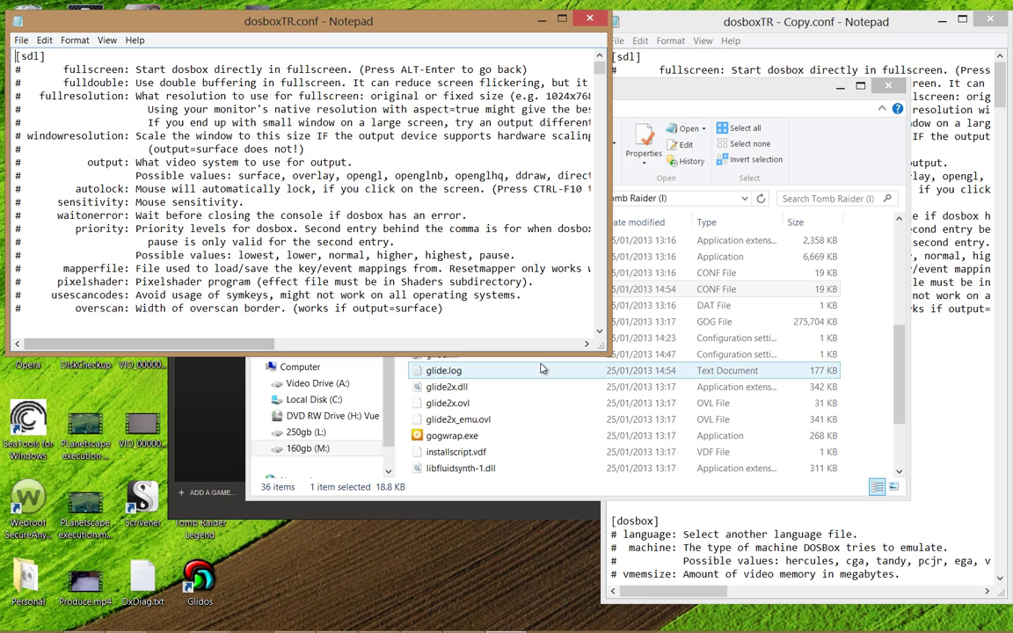
left_click_drag(606, 355, 577, 622)
left_click(732, 32)
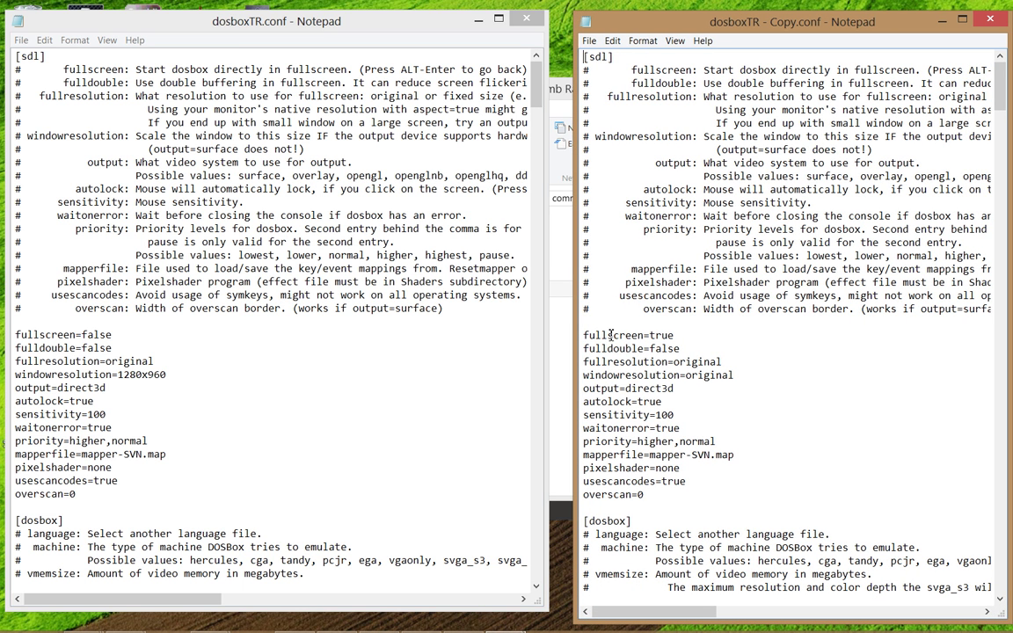
- Compare the fullscreen and windowresolution lines in the original and edited dosboxTR files, and close both files
left_click_drag(675, 335, 580, 335)
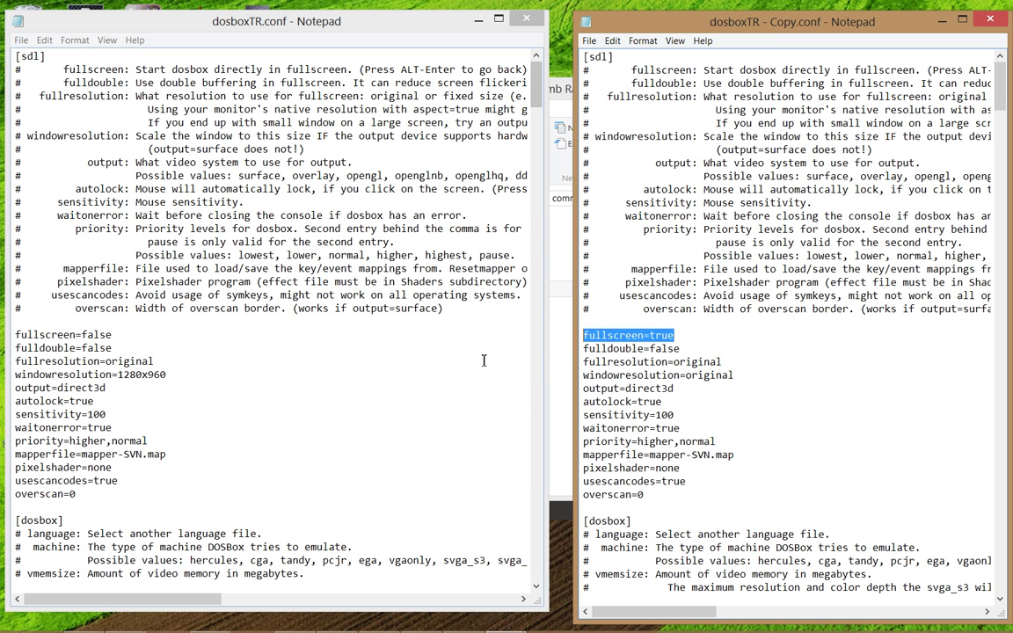
double_click(88, 335)
left_click_drag(15, 335, 113, 336)
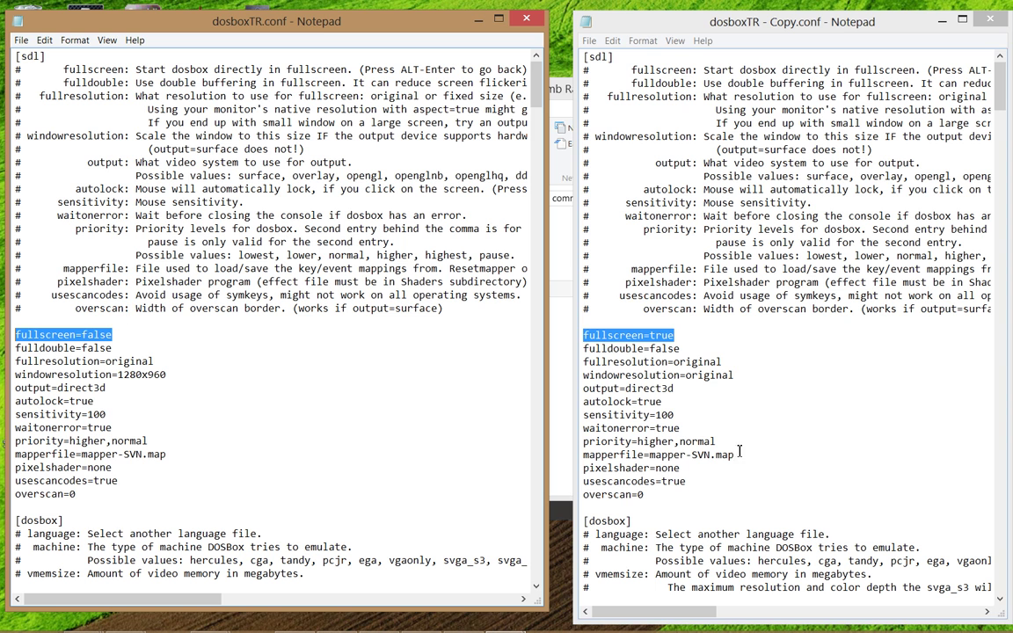
left_click_drag(734, 376, 581, 377)
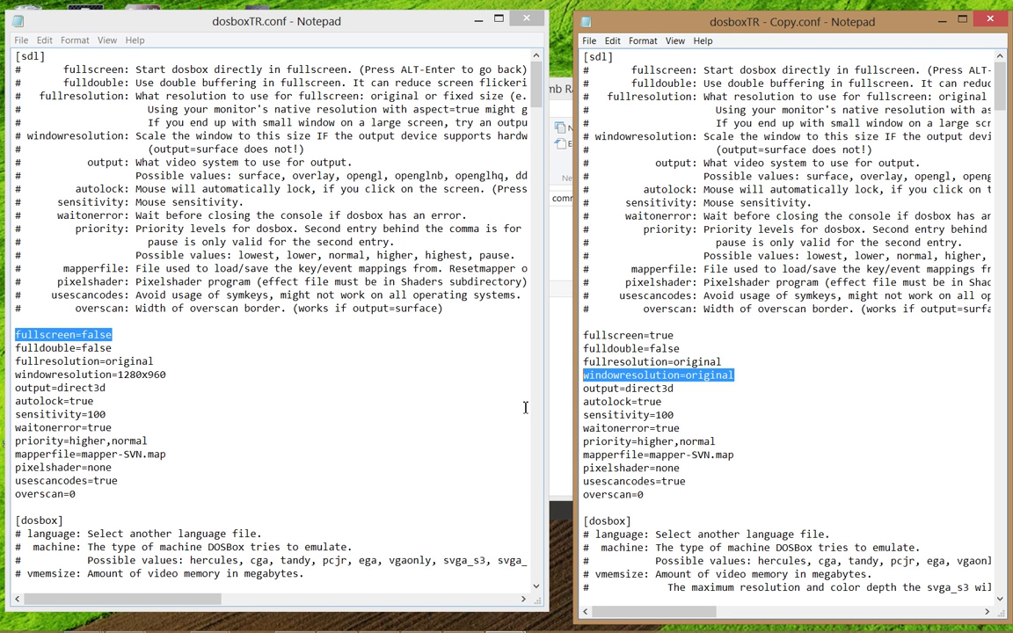
left_click_drag(181, 378, 15, 376)
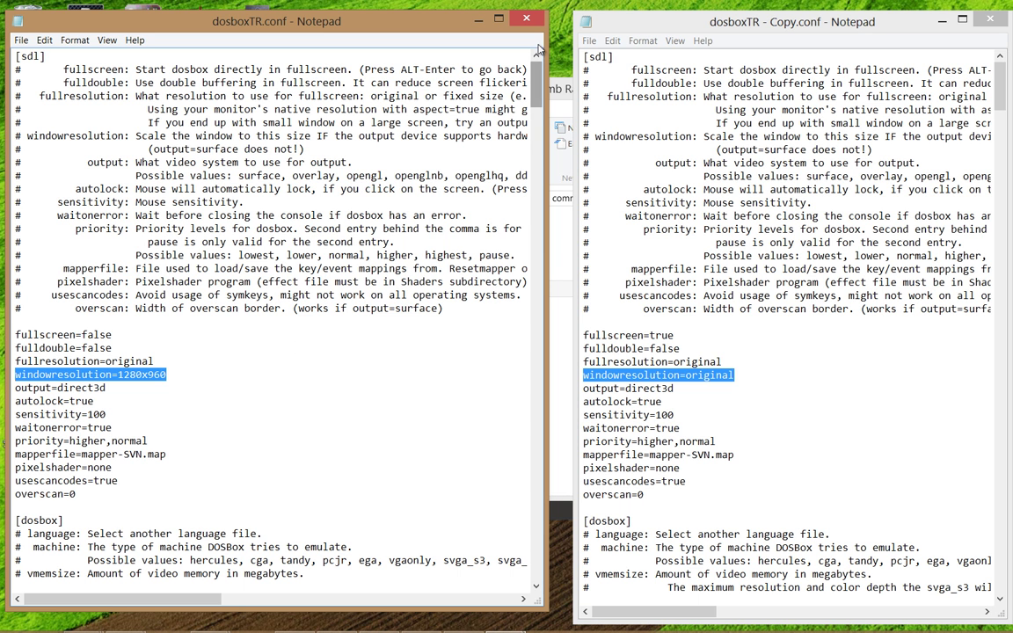
left_click(525, 17)
left_click(990, 18)
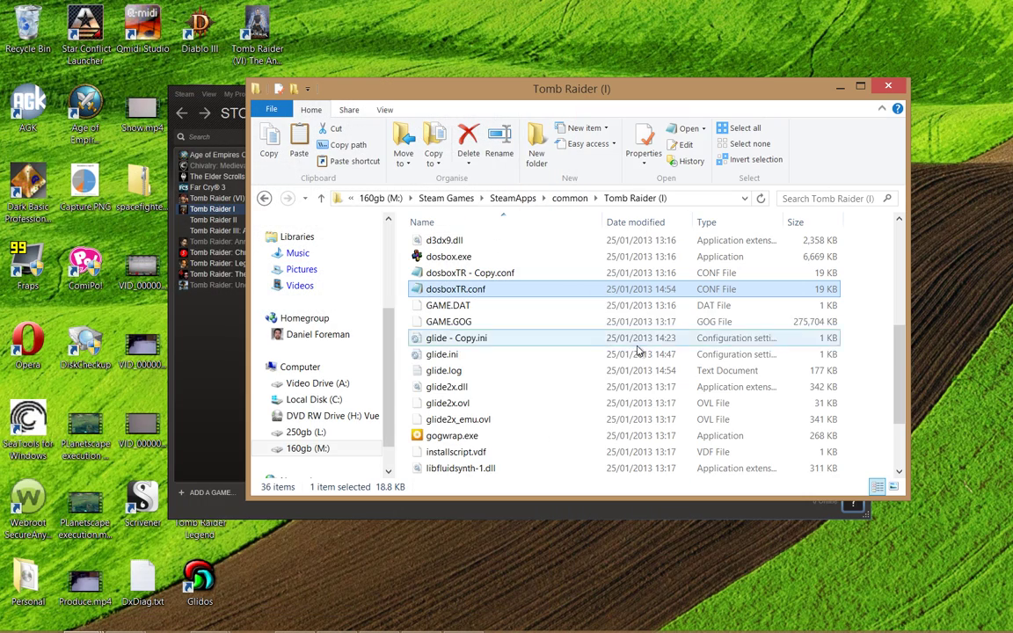
- Open glide.ini and glide - Copy.ini in Notepad and arrange the two windows side by side
double_click(517, 354)
left_click_drag(771, 26, 215, 28)
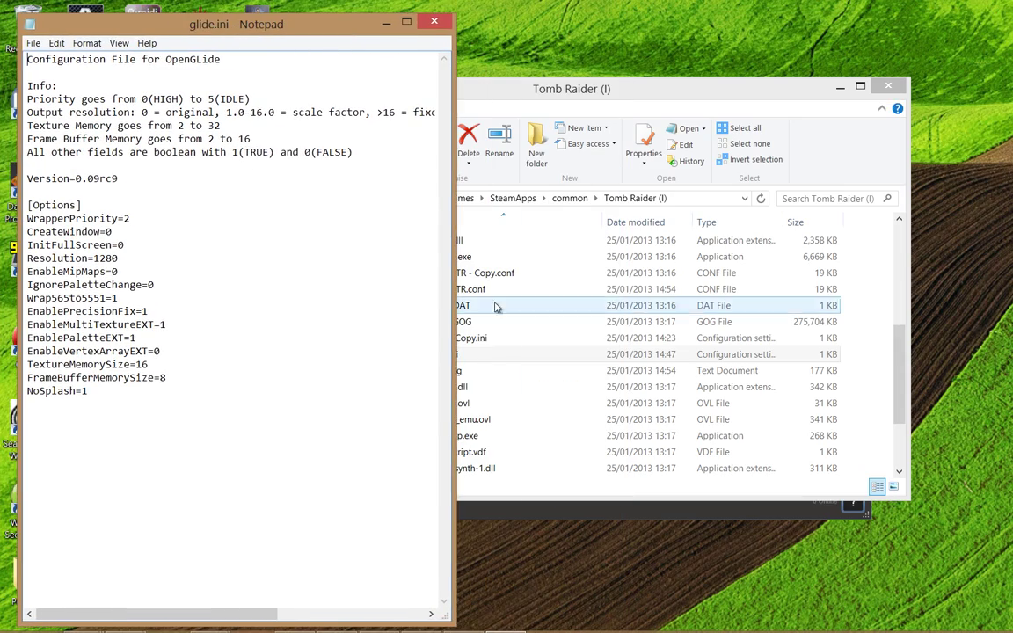
double_click(492, 337)
left_click_drag(677, 22, 571, 22)
left_click(306, 29)
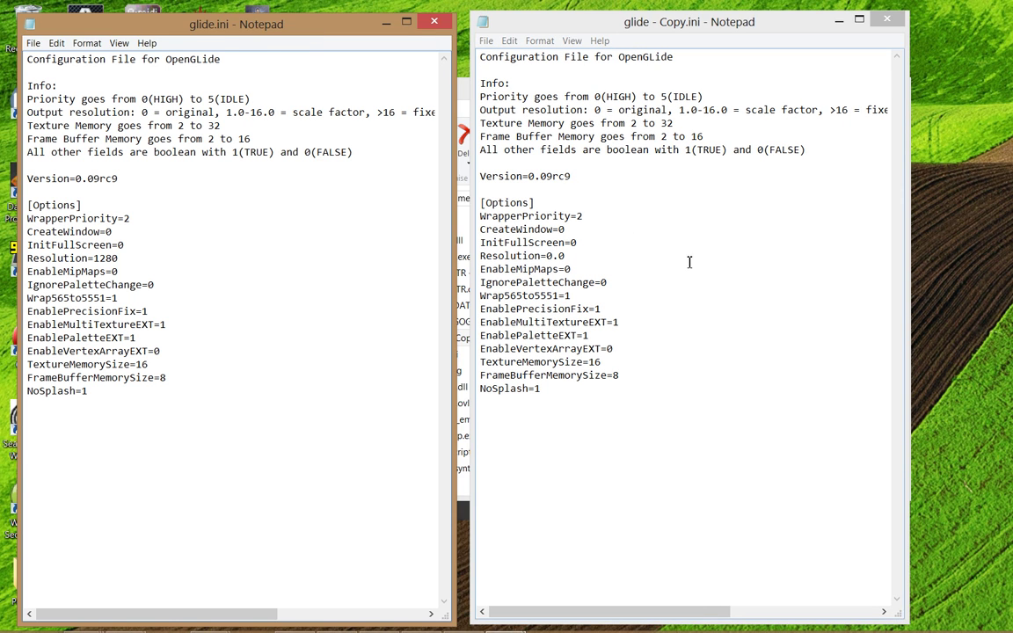
- Compare the Resolution line in glide.ini with the one in glide - Copy.ini, and close both files
left_click(646, 232)
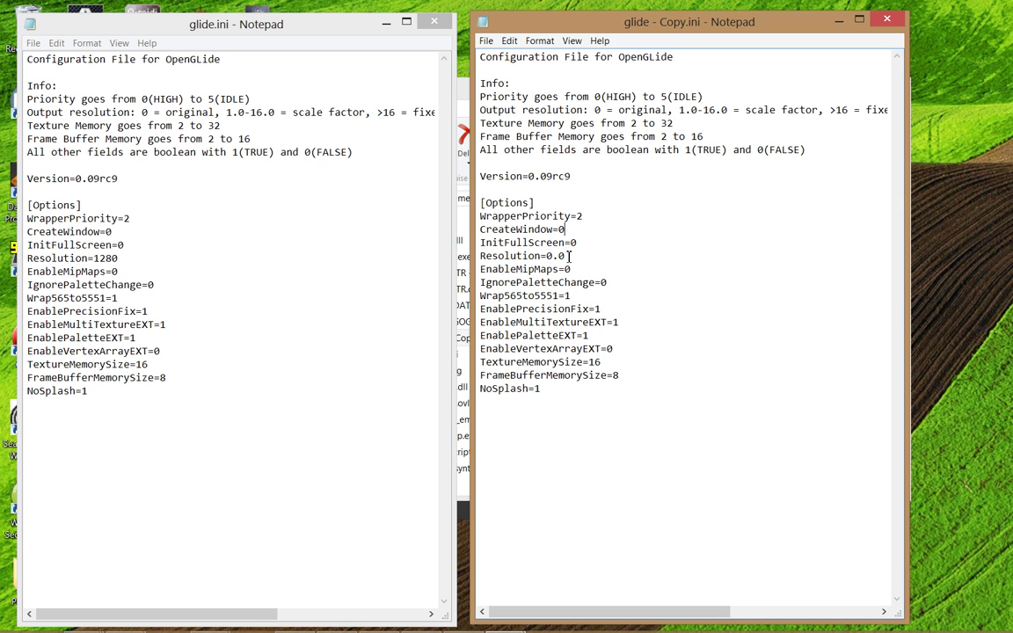
left_click_drag(128, 258, 52, 258)
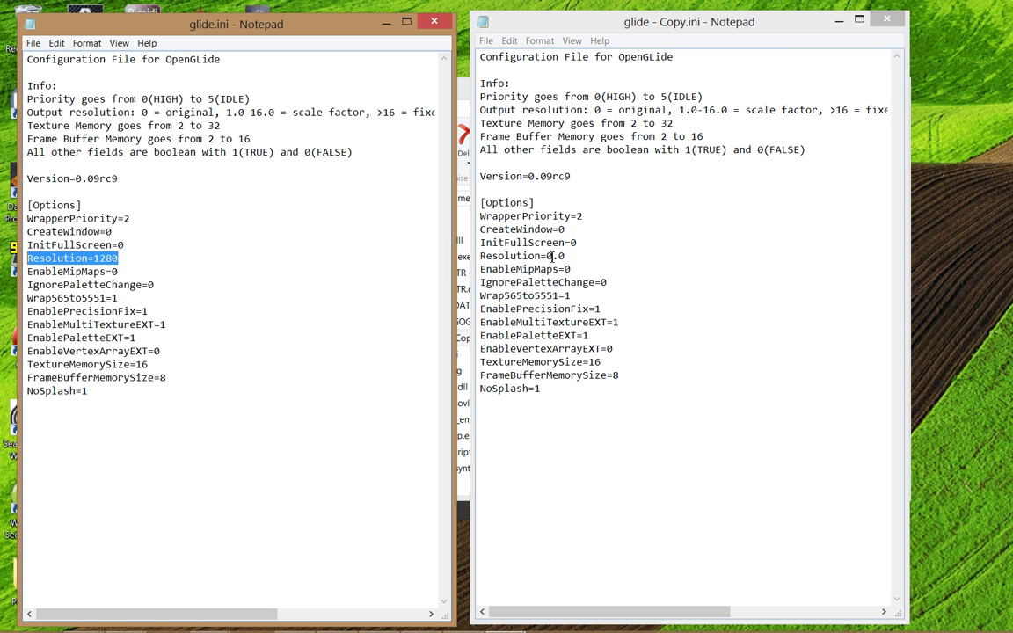
left_click_drag(597, 257, 475, 257)
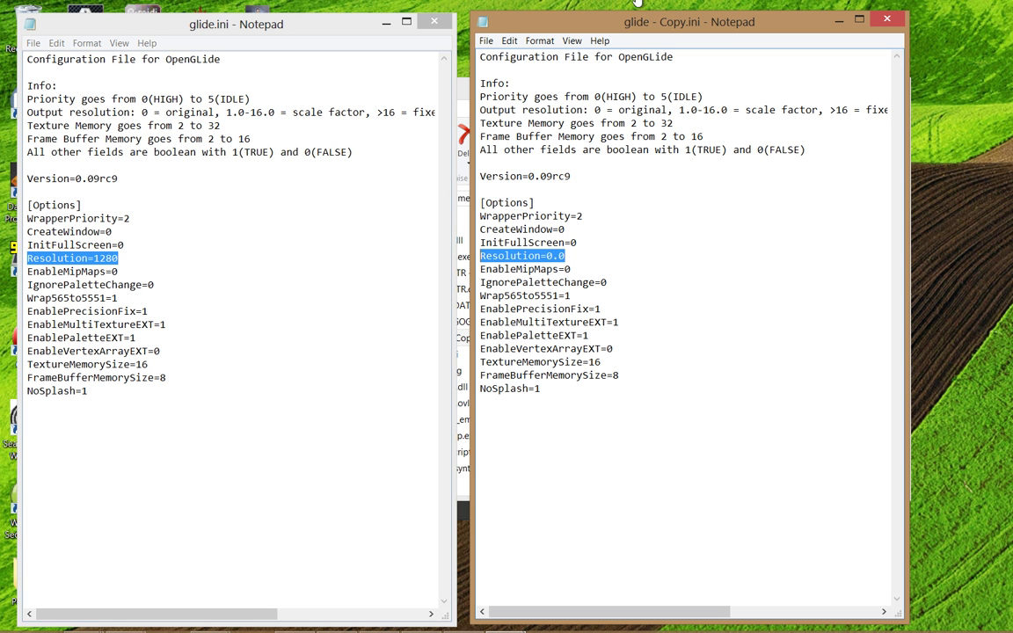
left_click(257, 246)
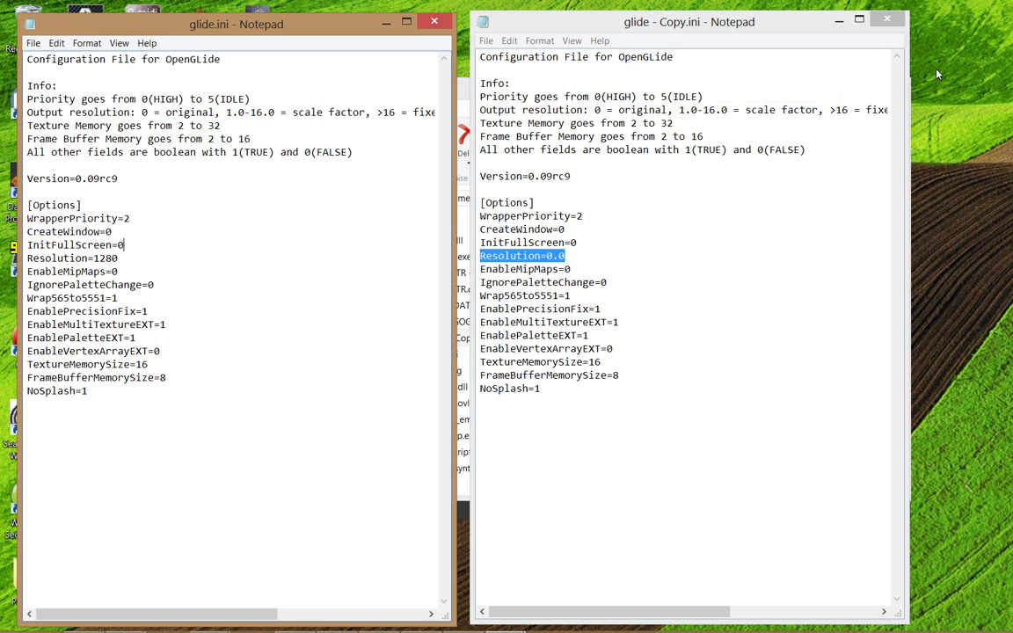
left_click(903, 19)
left_click(446, 25)
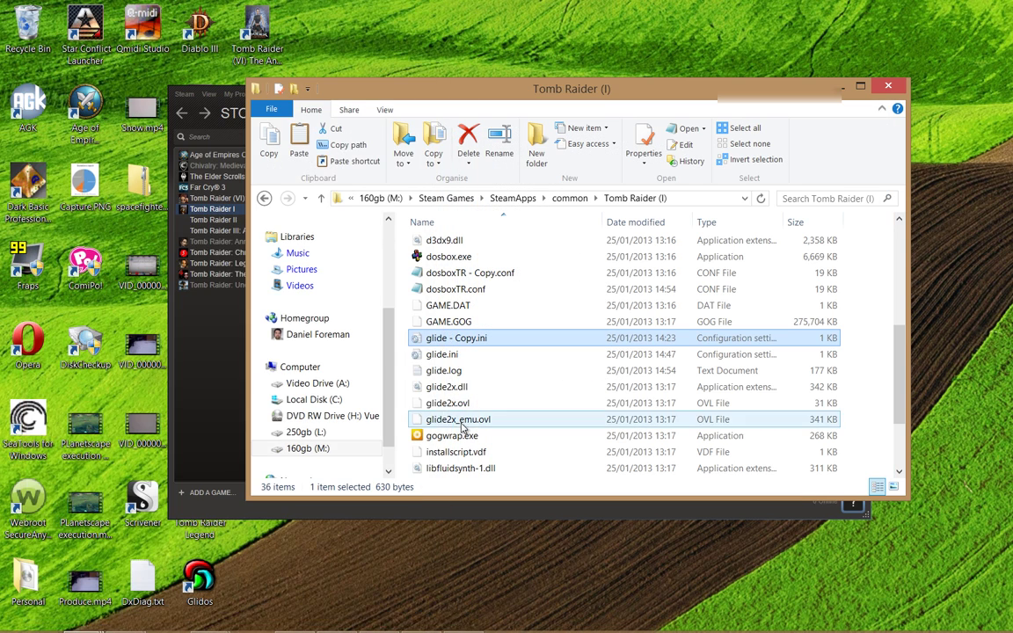
- Switch to Steam, launch Tomb Raider I, and load the City of Vilcabamba 1 saved game
left_click(426, 620)
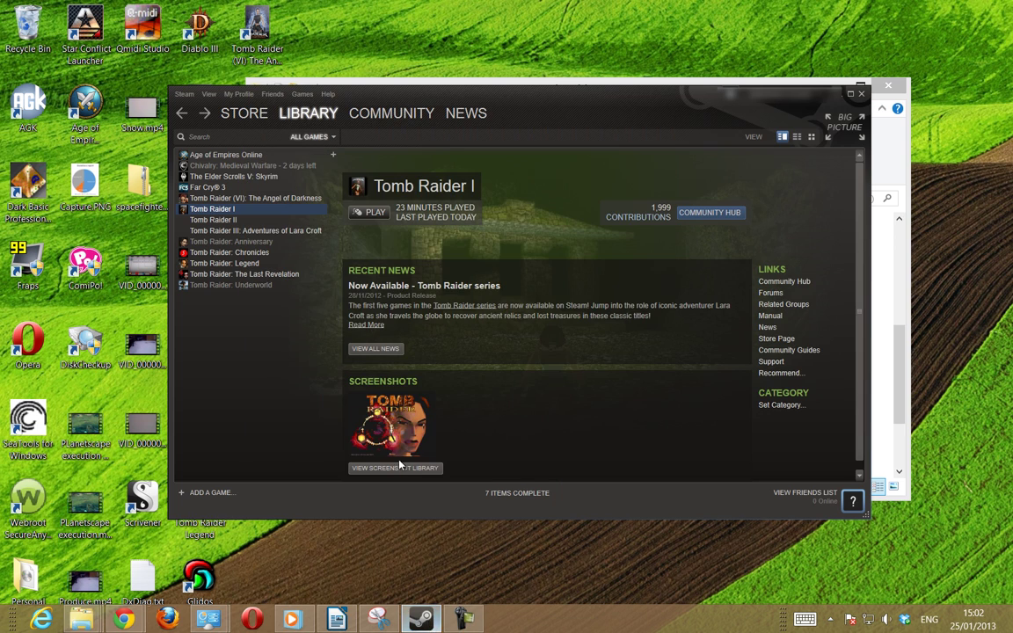
left_click(374, 211)
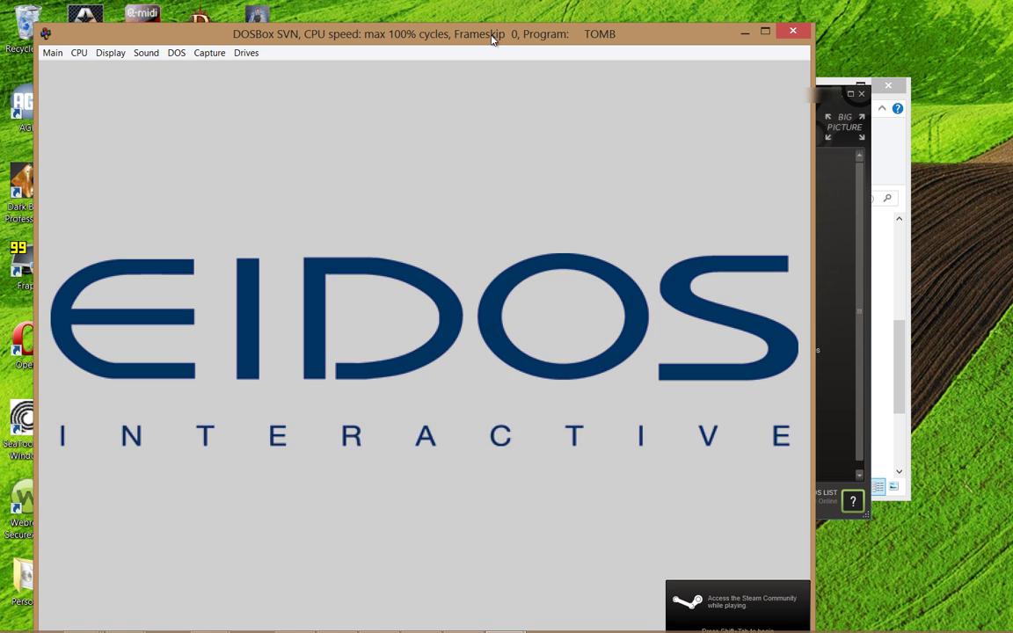
left_click_drag(492, 39, 552, 19)
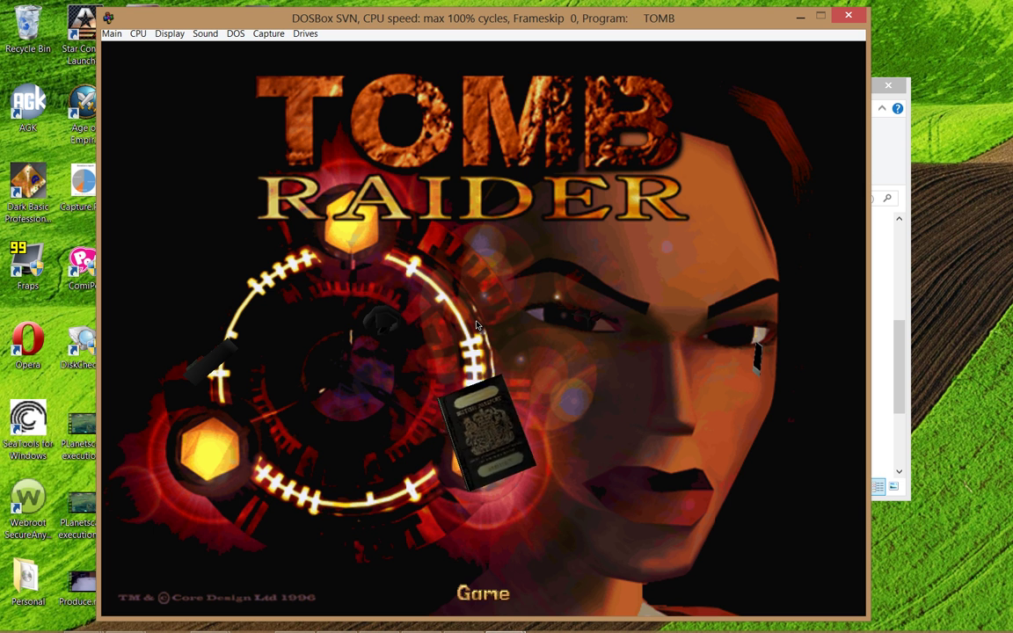
key("Return")
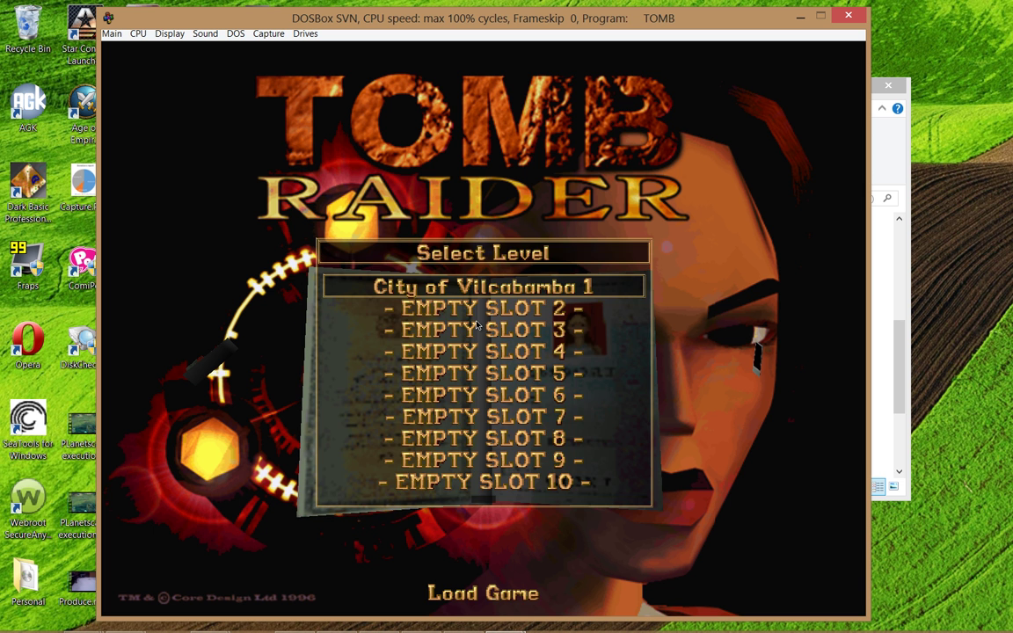
key("Return")
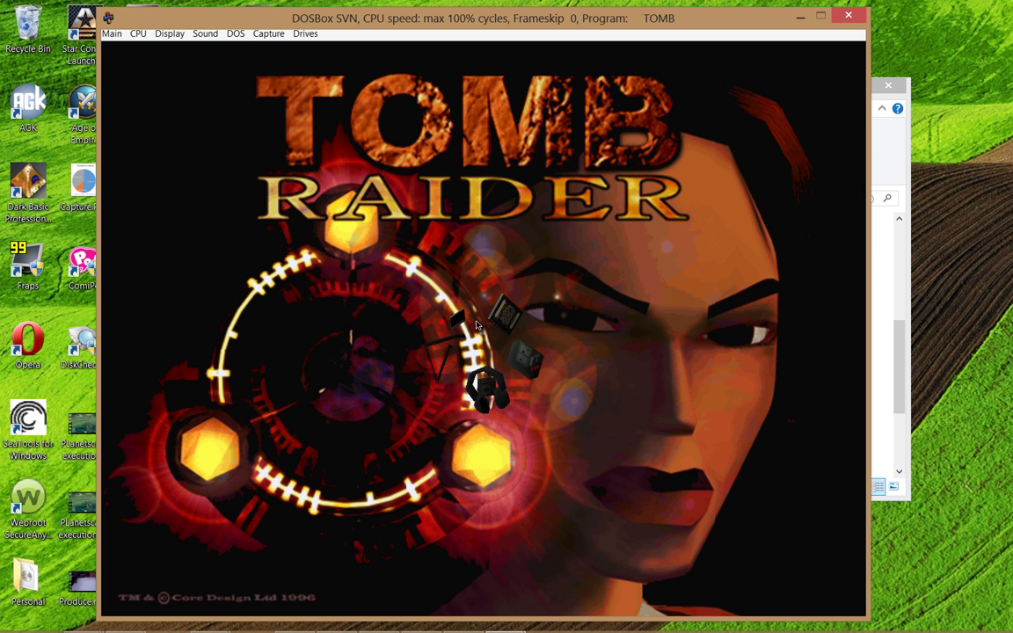
key("Up")
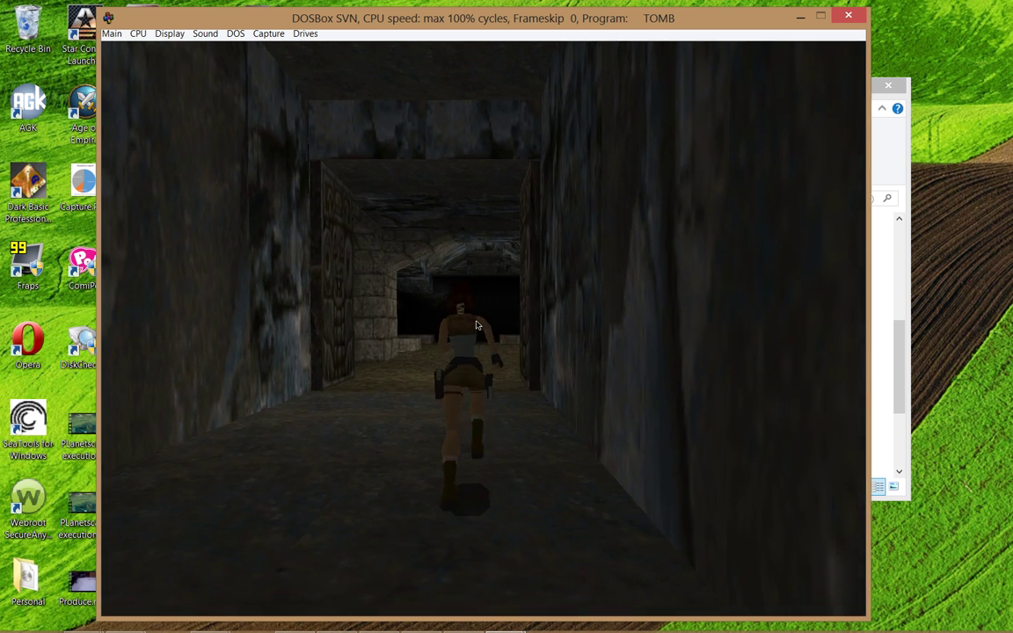
key("Up")
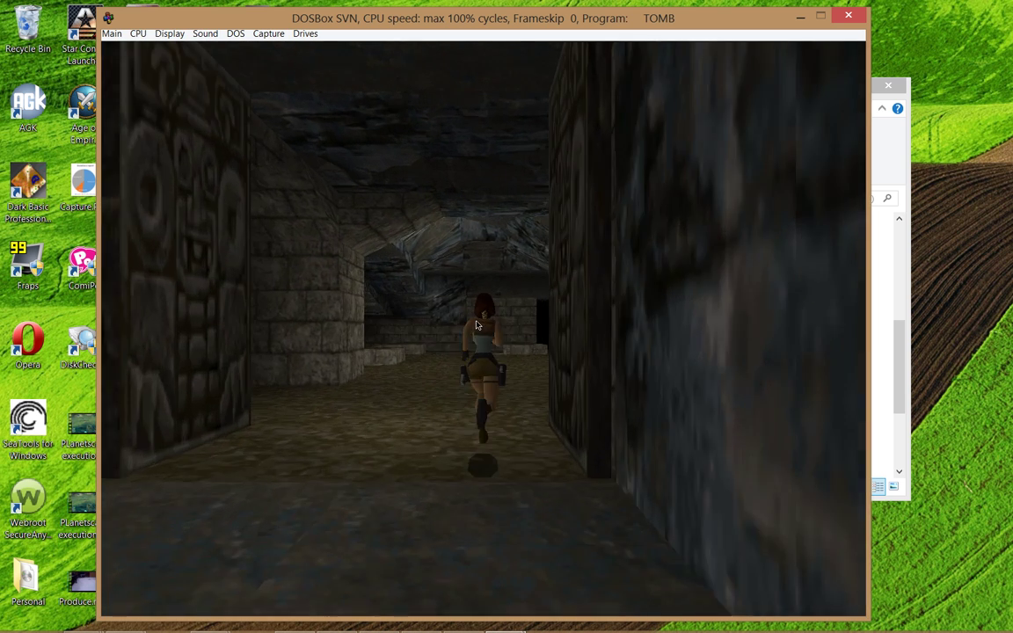
key("Up")
key("space")
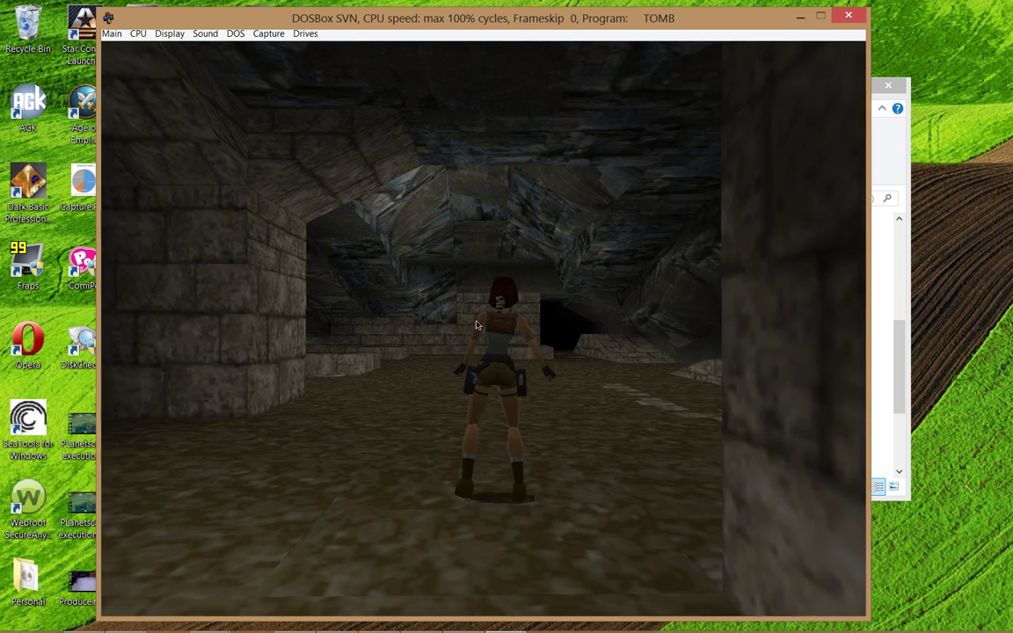
key("Left")
key("Right")
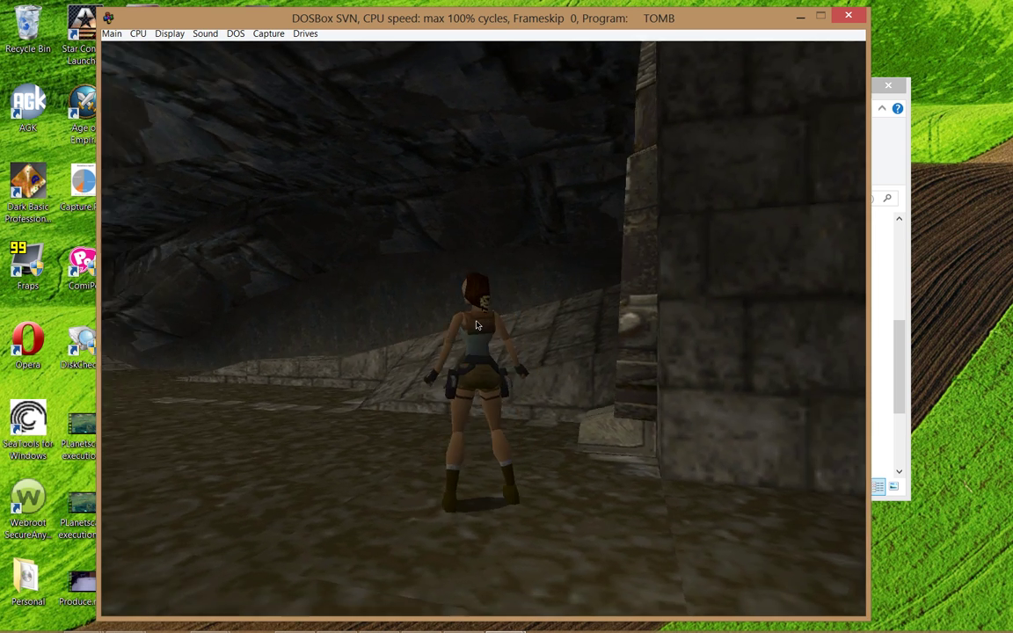
key("Left")
key("Up")
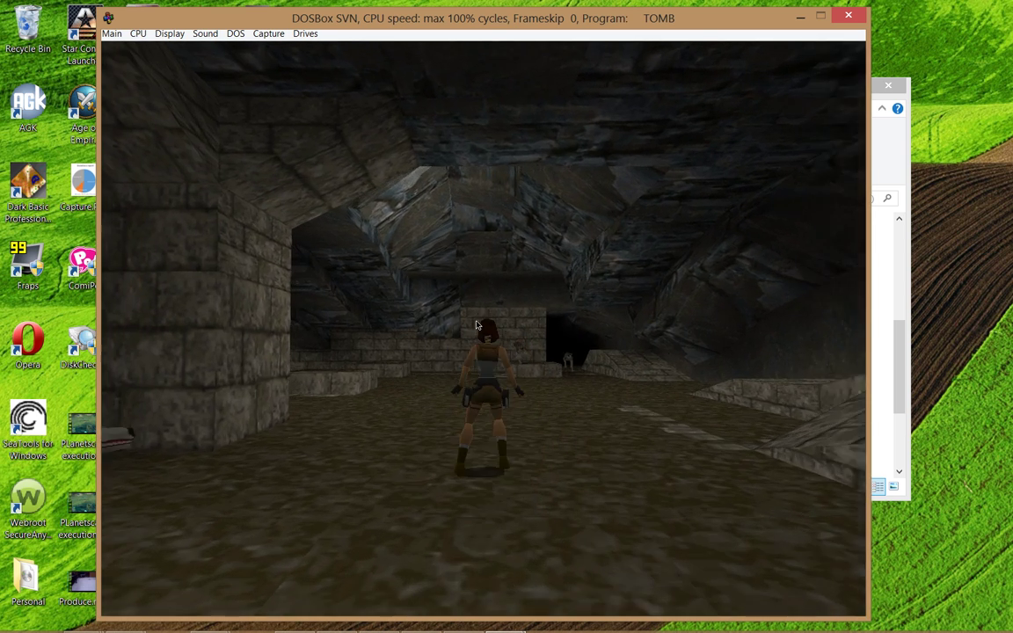
key("ctrl")
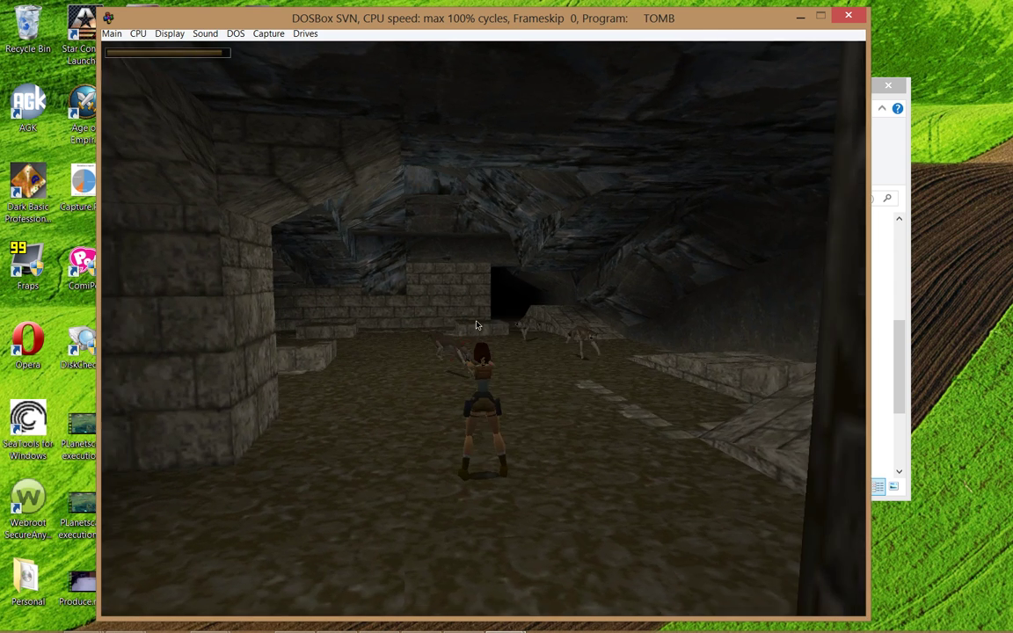
key("ctrl")
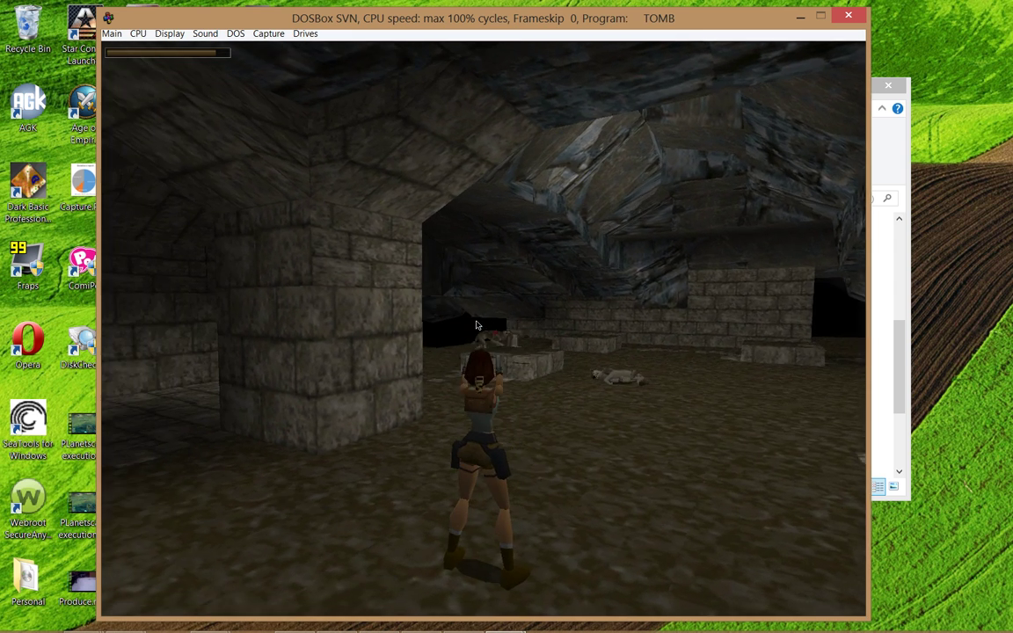
key("Right")
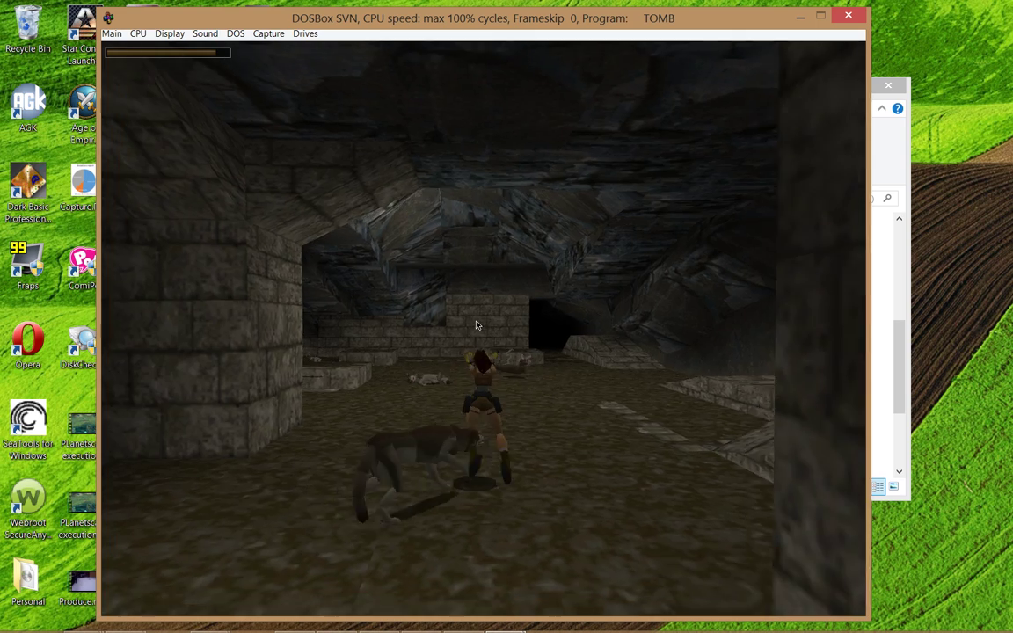
key("ctrl")
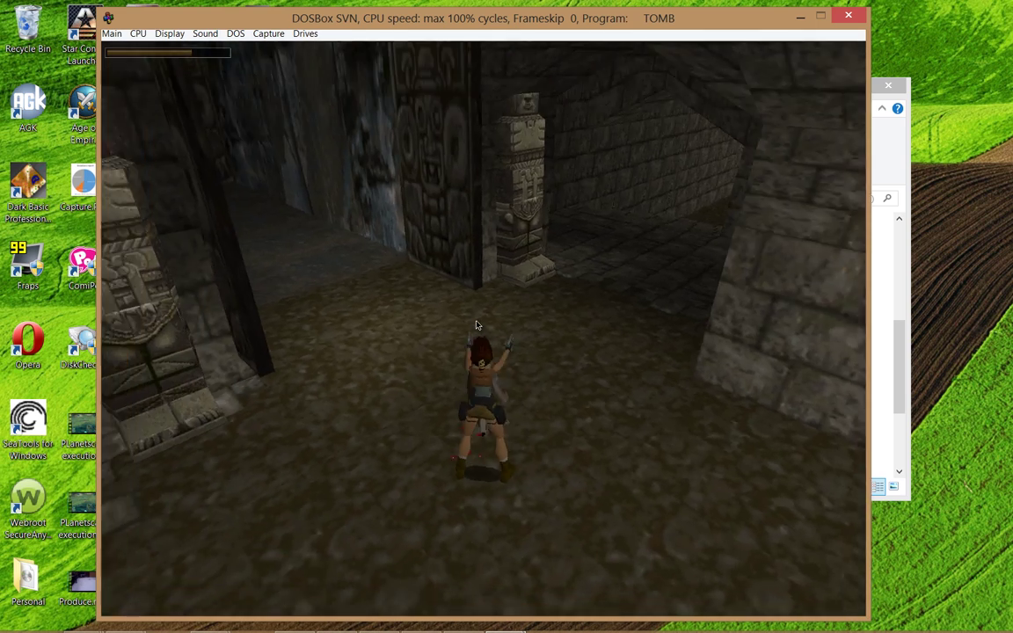
key("Right")
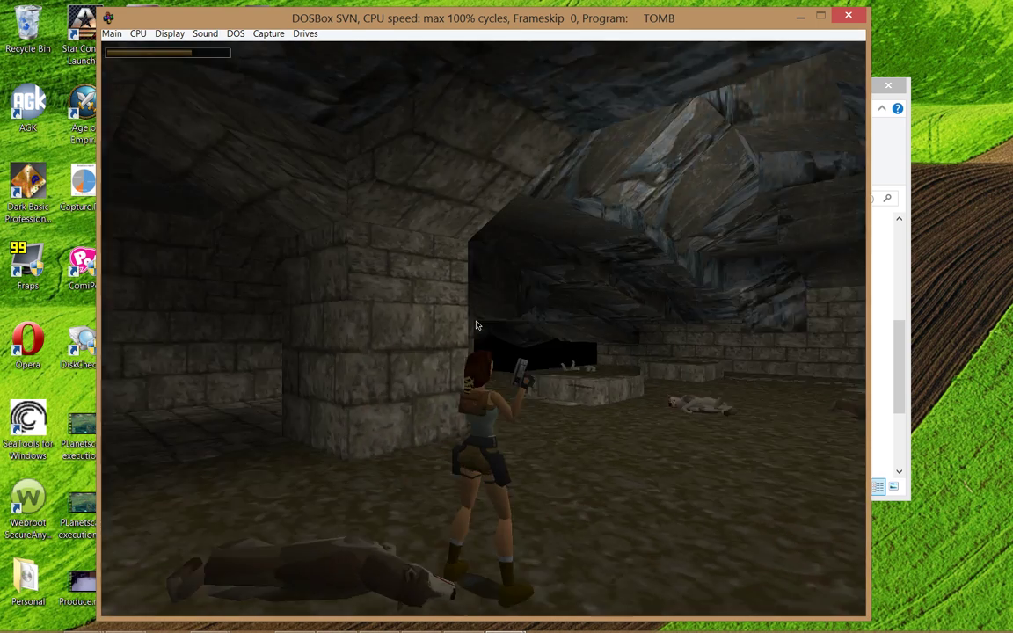
key("Left")
key("Right")
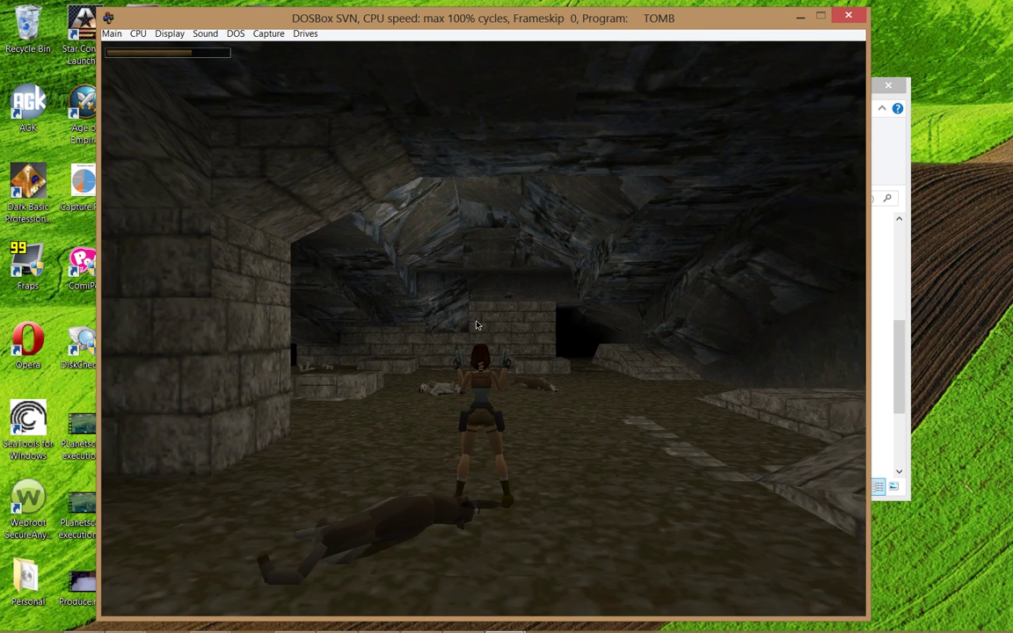